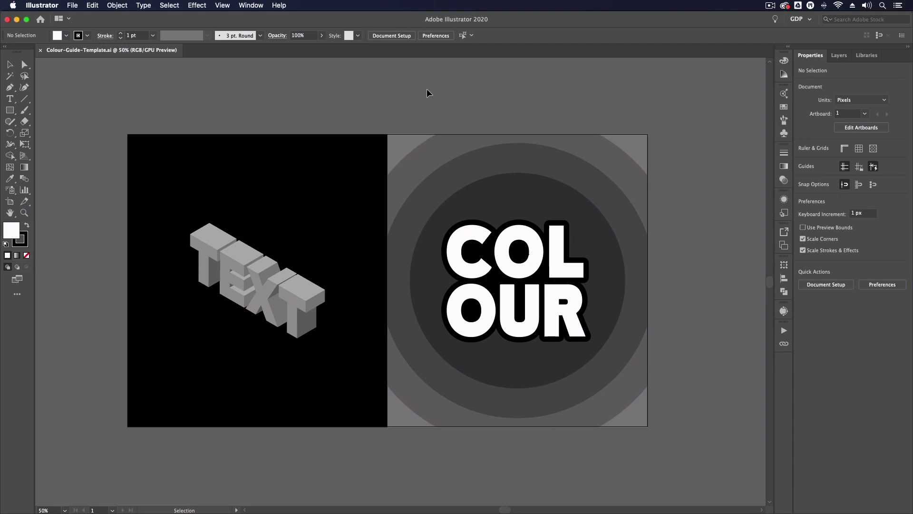
Zoom in and pan so the grey isometric TEXT artwork is centred and enlarged
{"action": "key", "text": "super+1"}
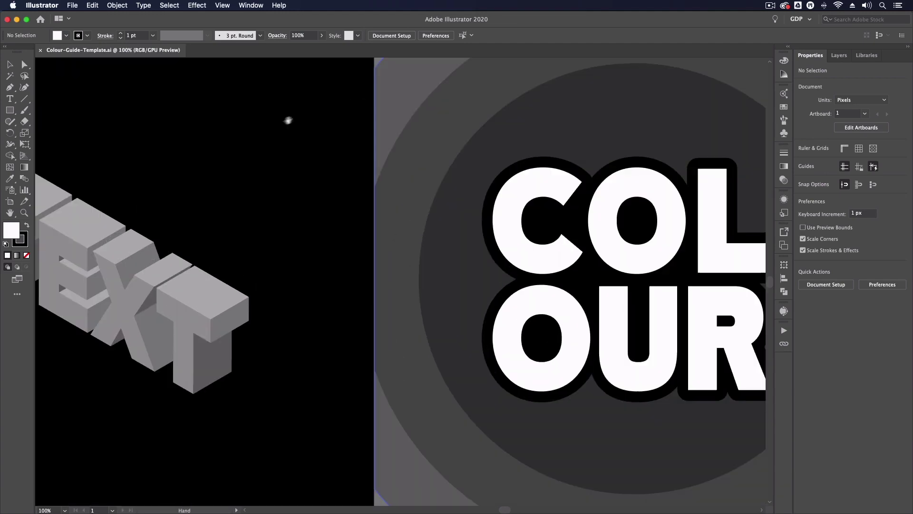
{"action": "left_click_drag", "start_coordinate": [194, 164], "coordinate": [478, 156]}
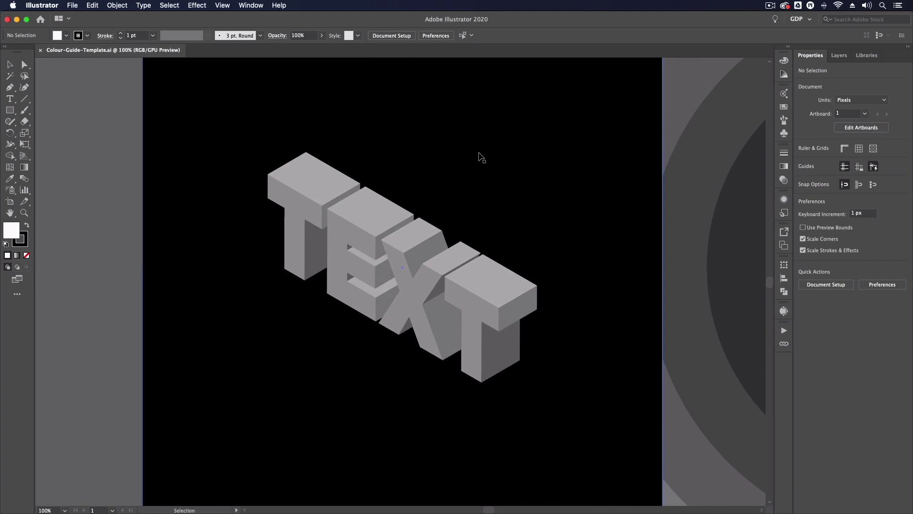
{"action": "key", "text": "super+equal"}
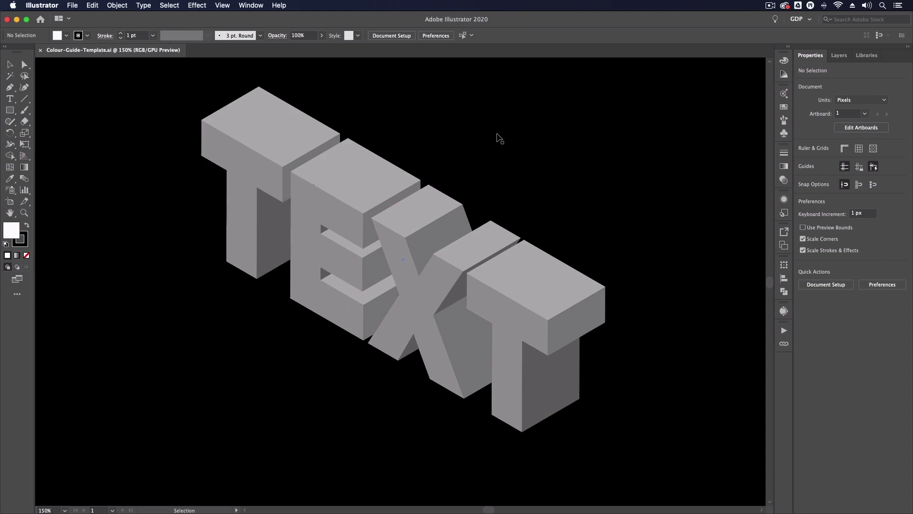
{"action": "left_click_drag", "start_coordinate": [504, 138], "coordinate": [514, 148]}
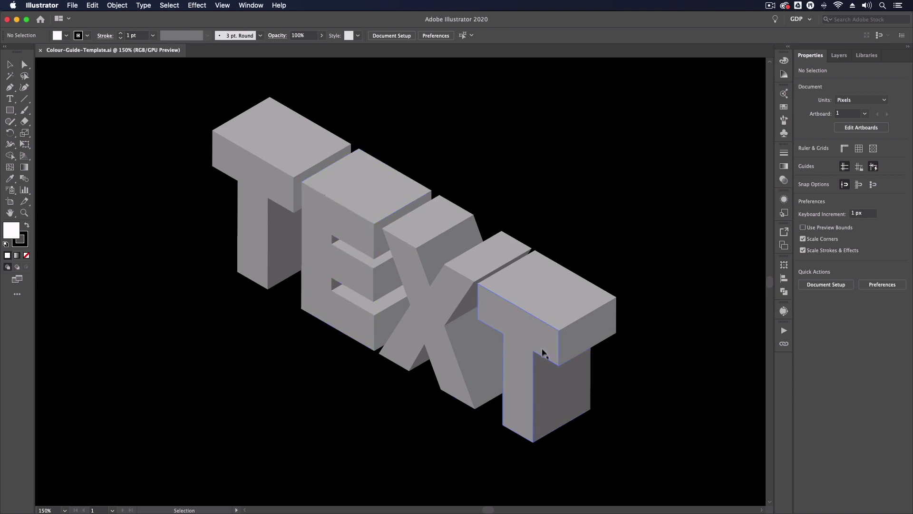
Fill the front-face group of the TEXT letters with bright orange ff7a0d
{"action": "left_click", "coordinate": [539, 343]}
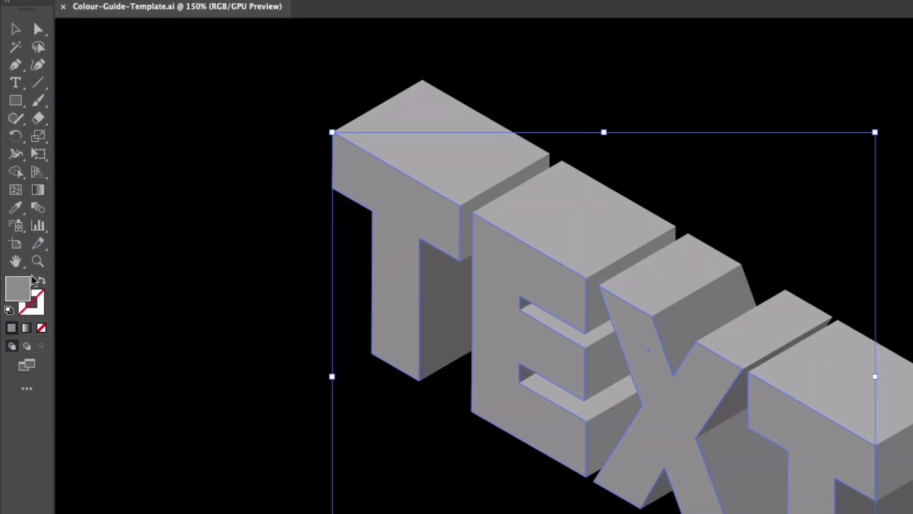
{"action": "double_click", "coordinate": [19, 288]}
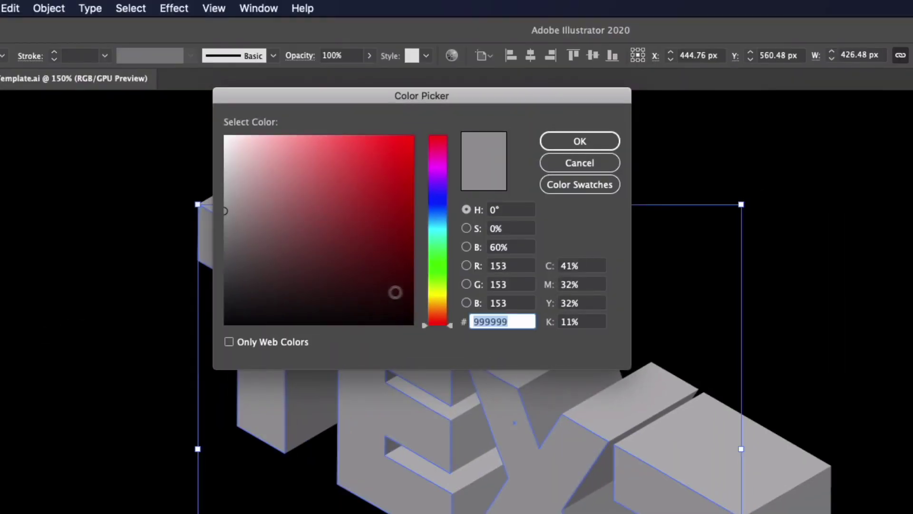
{"action": "left_click_drag", "start_coordinate": [440, 308], "coordinate": [440, 309]}
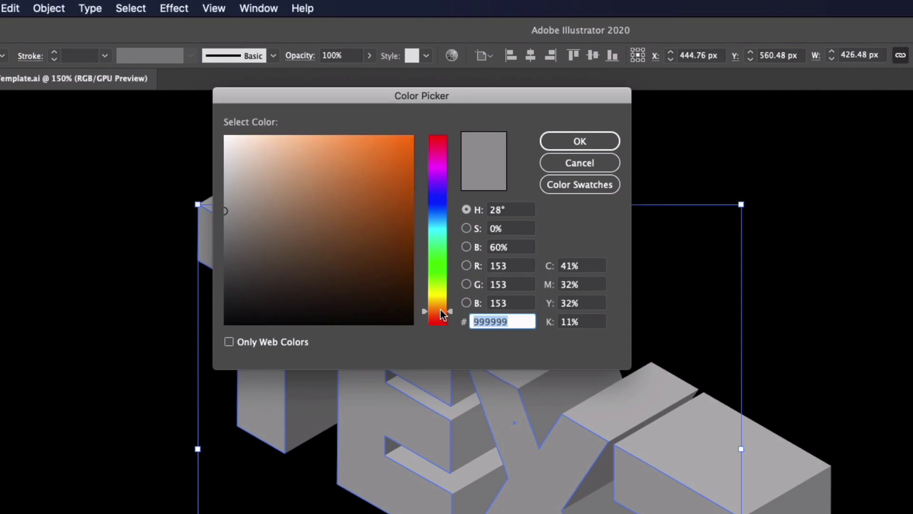
{"action": "left_click_drag", "start_coordinate": [407, 153], "coordinate": [404, 136]}
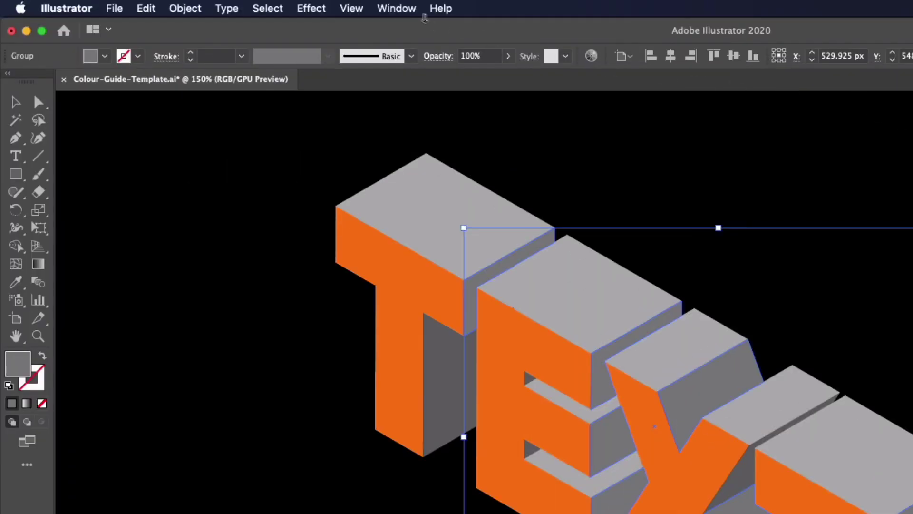
Show the Color Guide panel from the Window menu
{"action": "left_click", "coordinate": [396, 9]}
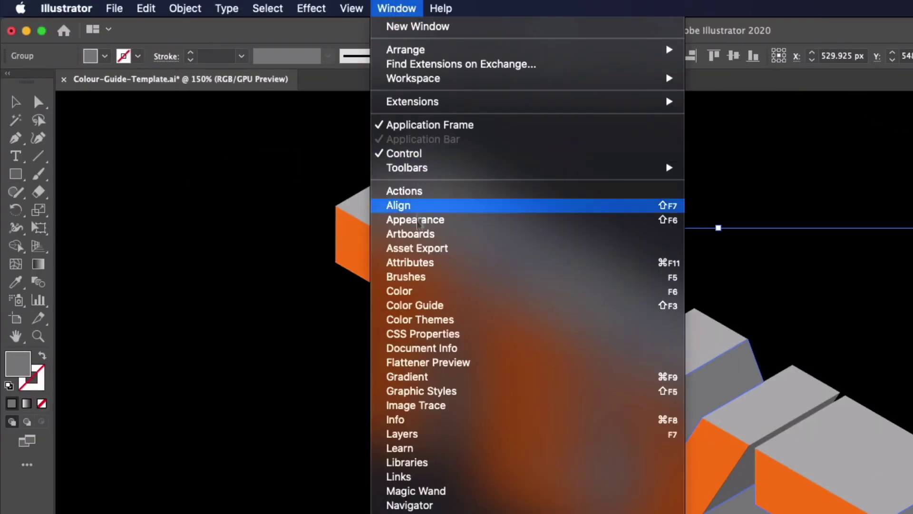
{"action": "left_click", "coordinate": [418, 304]}
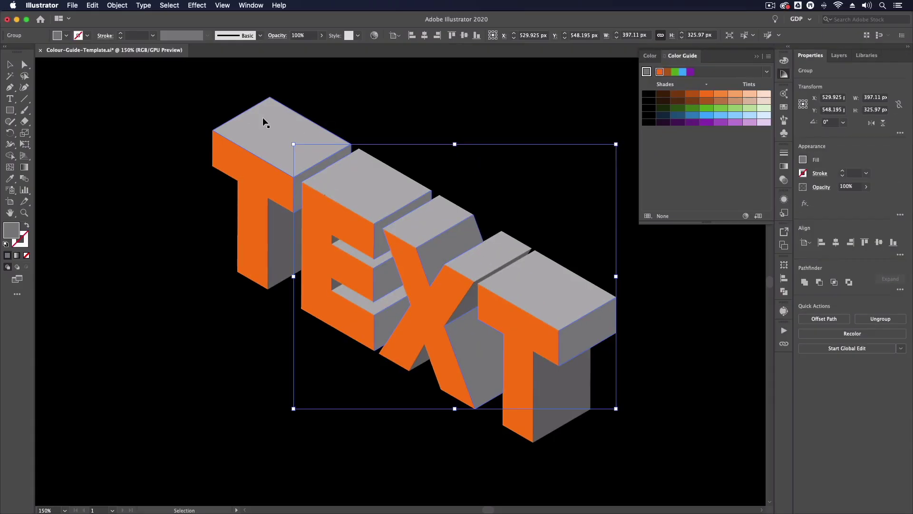
Colour the top faces a light peach tint and one set of side faces light orange
{"action": "left_click", "coordinate": [264, 123]}
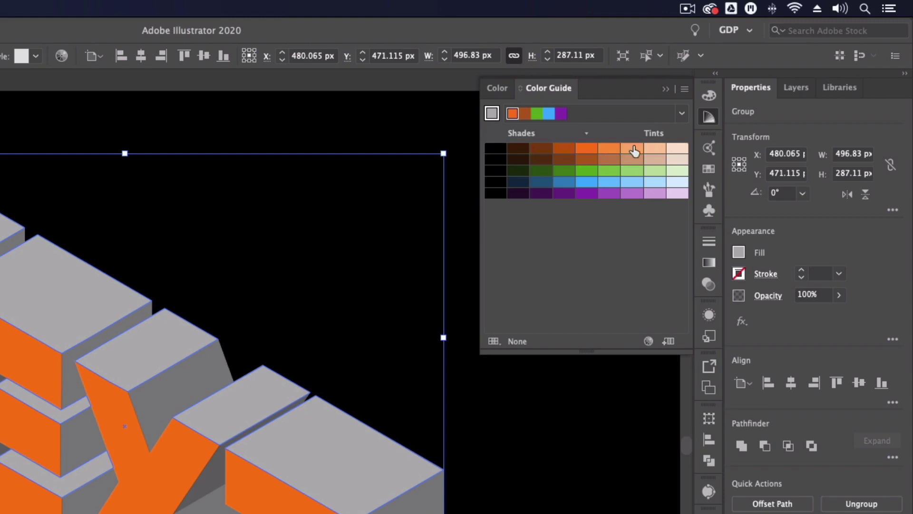
{"action": "left_click", "coordinate": [652, 152]}
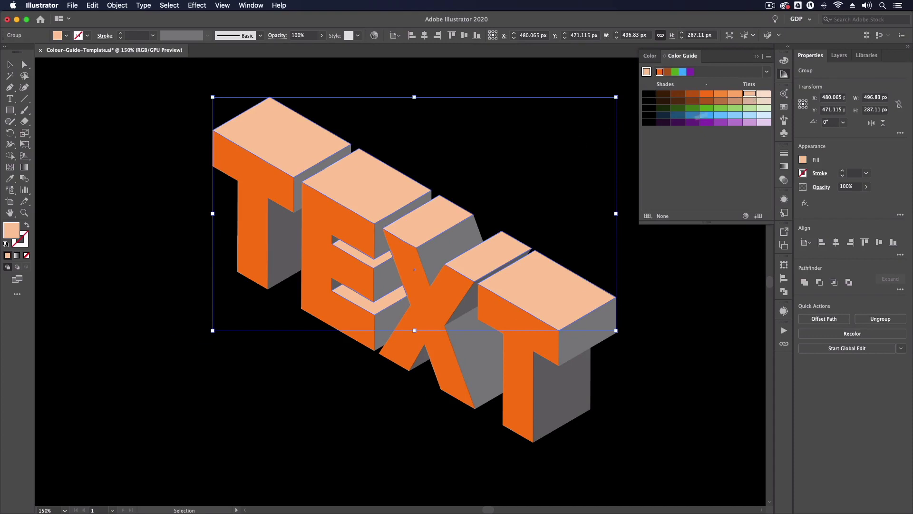
{"action": "left_click", "coordinate": [299, 194]}
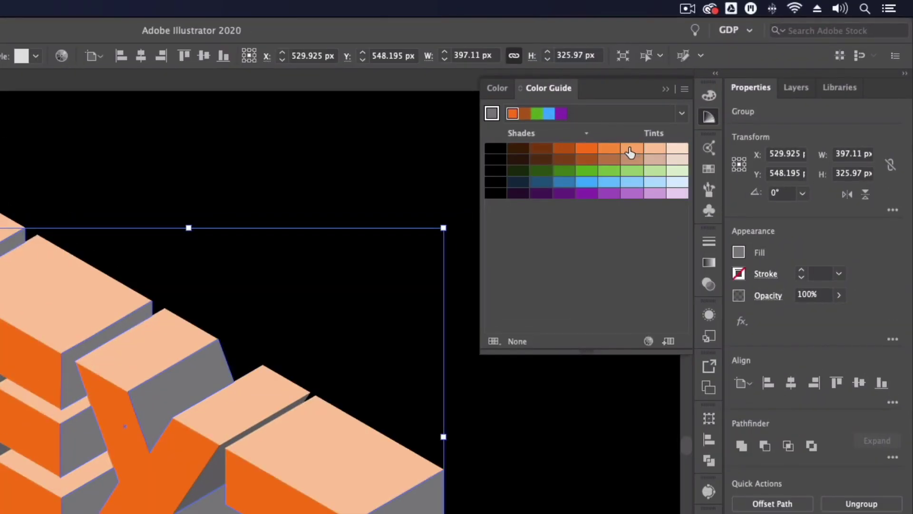
{"action": "left_click", "coordinate": [630, 151]}
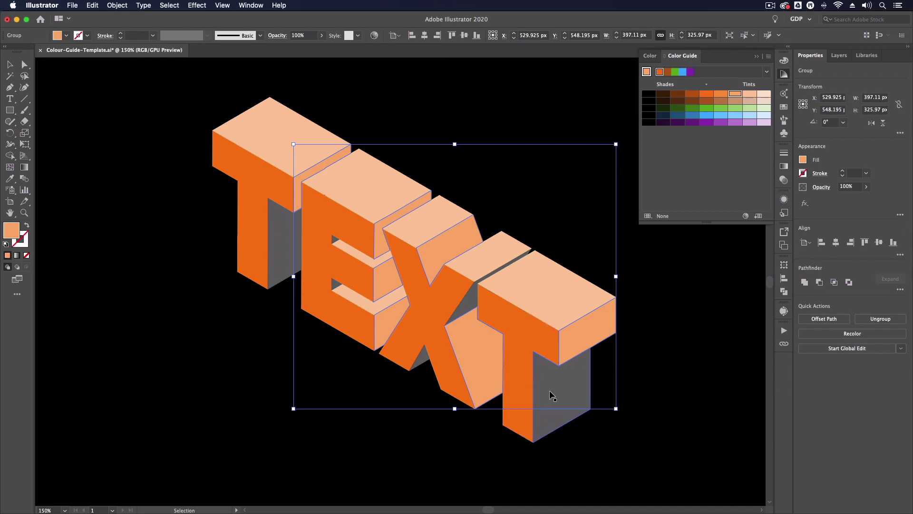
Colour the remaining side faces dark orange and another face group medium orange, then deselect
{"action": "left_click", "coordinate": [553, 395]}
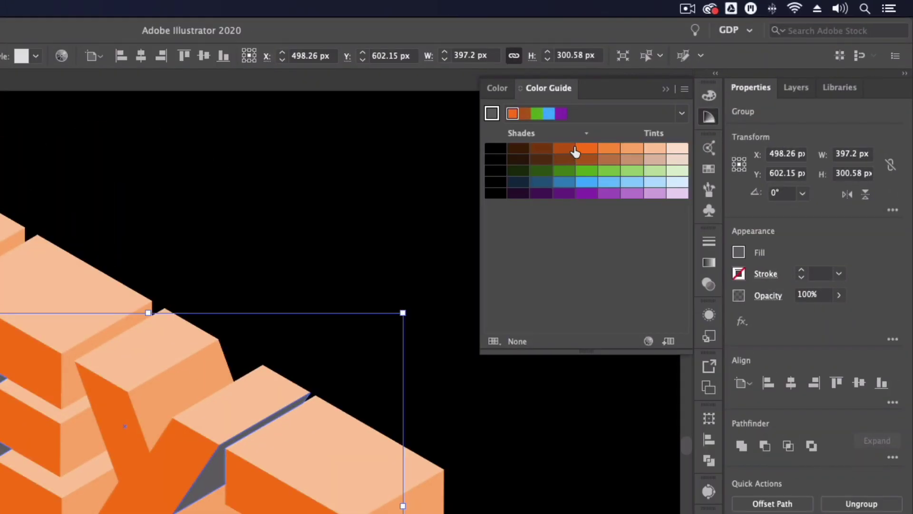
{"action": "left_click", "coordinate": [569, 153]}
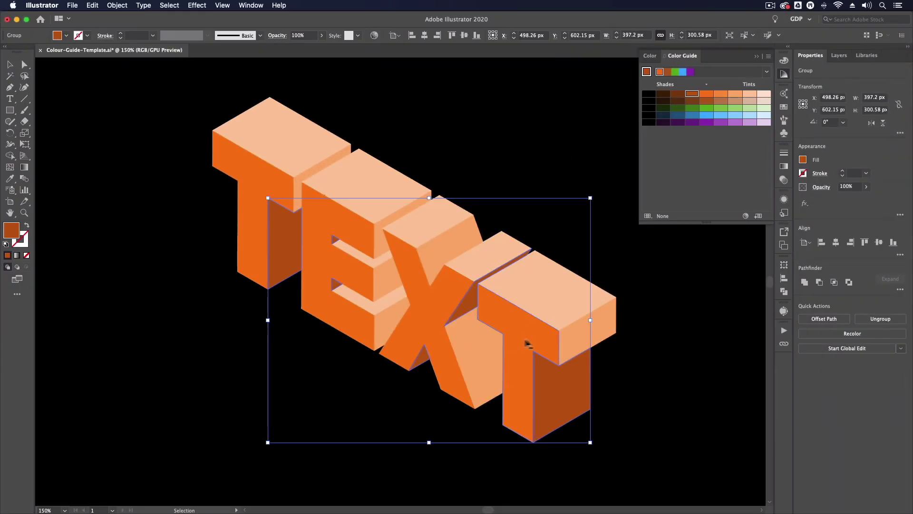
{"action": "left_click", "coordinate": [566, 339]}
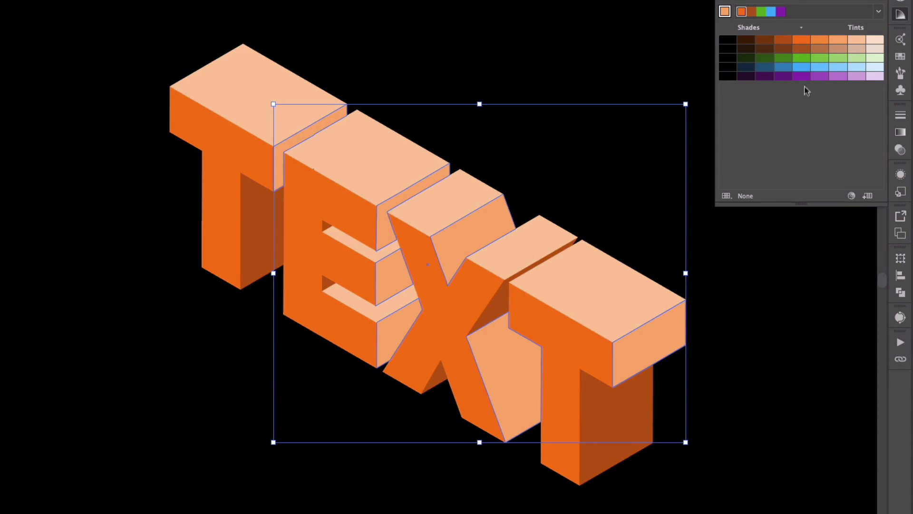
{"action": "left_click", "coordinate": [822, 43]}
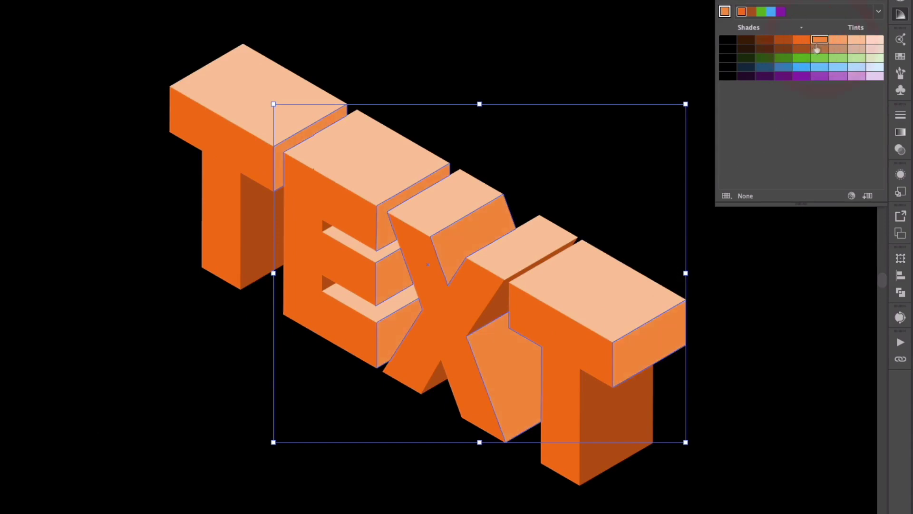
{"action": "left_click", "coordinate": [514, 259]}
{"action": "left_click", "coordinate": [808, 52]}
{"action": "left_click", "coordinate": [473, 129]}
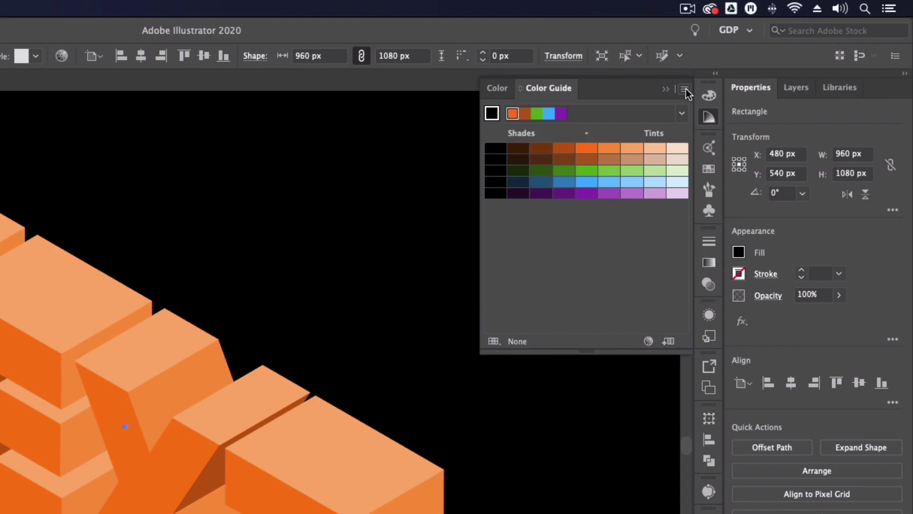
Set Color Guide Options to 6 steps with variation left at 100%
{"action": "left_click", "coordinate": [684, 94]}
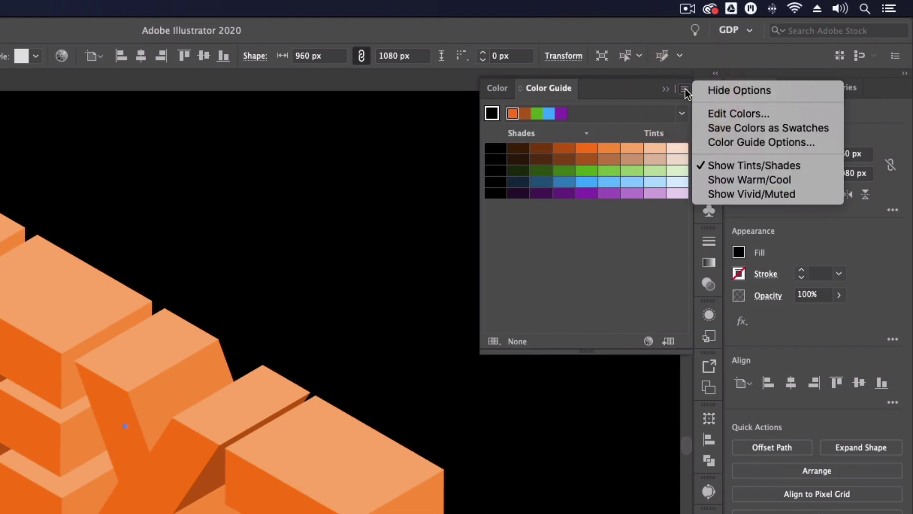
{"action": "left_click", "coordinate": [716, 141]}
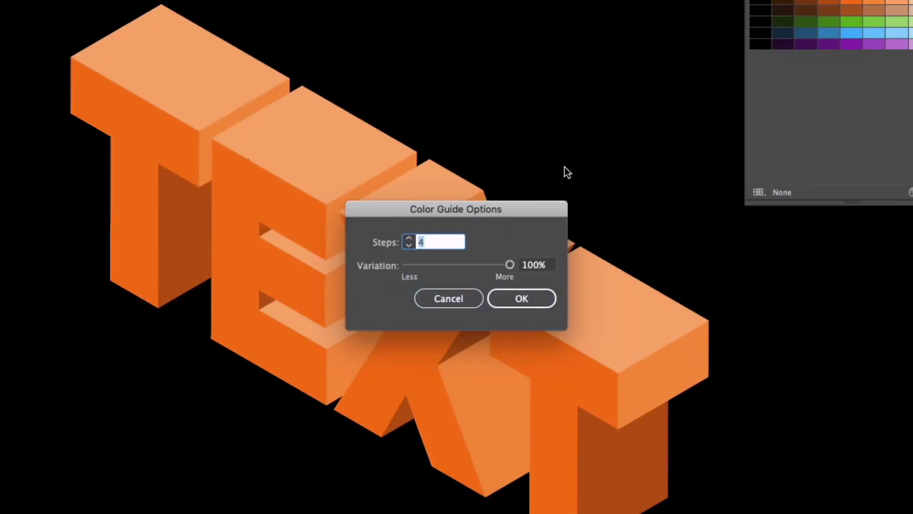
{"action": "left_click", "coordinate": [410, 240]}
{"action": "left_click", "coordinate": [336, 333]}
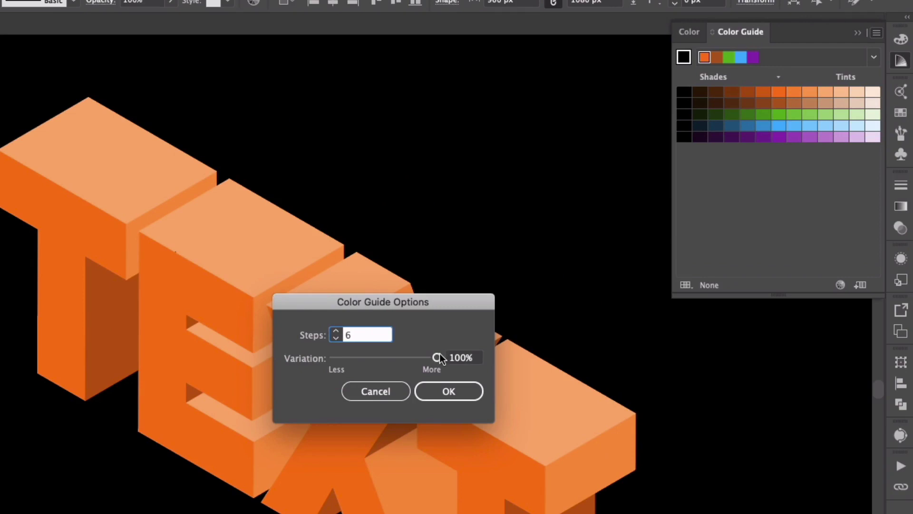
{"action": "left_click_drag", "start_coordinate": [438, 355], "coordinate": [383, 357]}
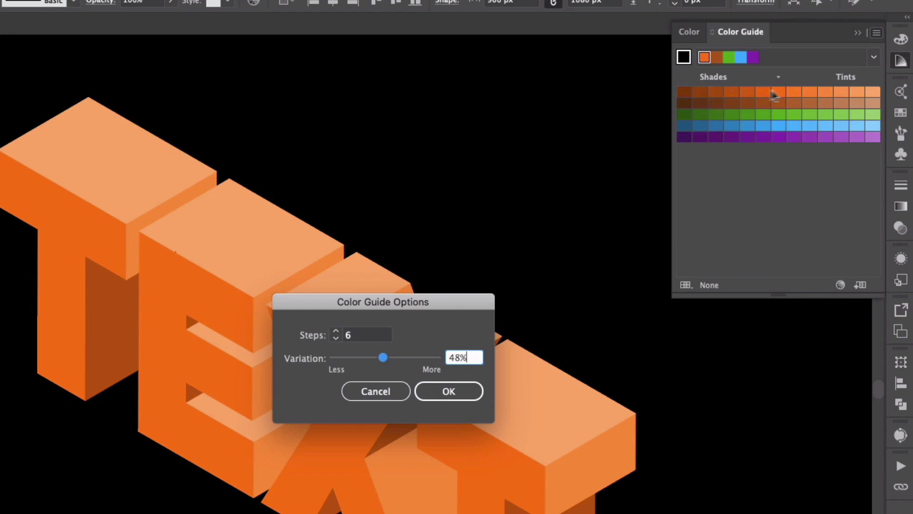
{"action": "left_click_drag", "start_coordinate": [383, 357], "coordinate": [475, 361]}
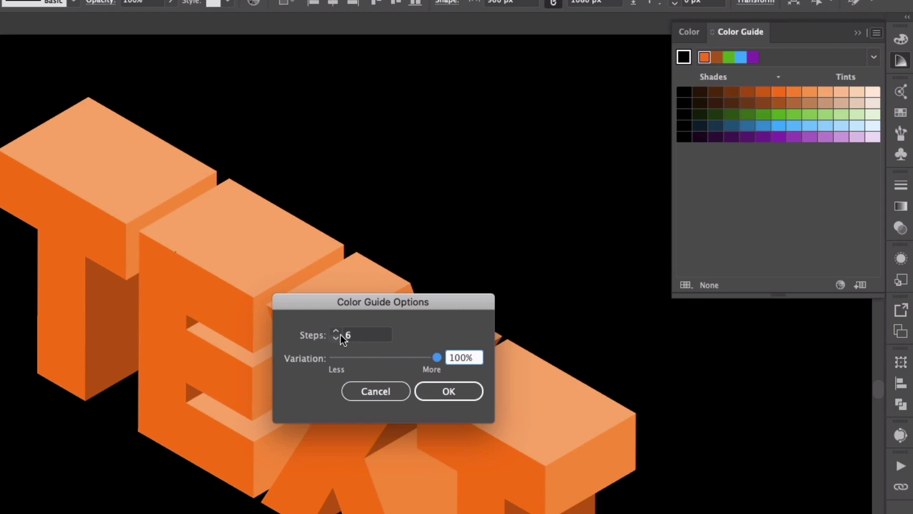
{"action": "left_click", "coordinate": [336, 331]}
{"action": "left_click", "coordinate": [337, 331]}
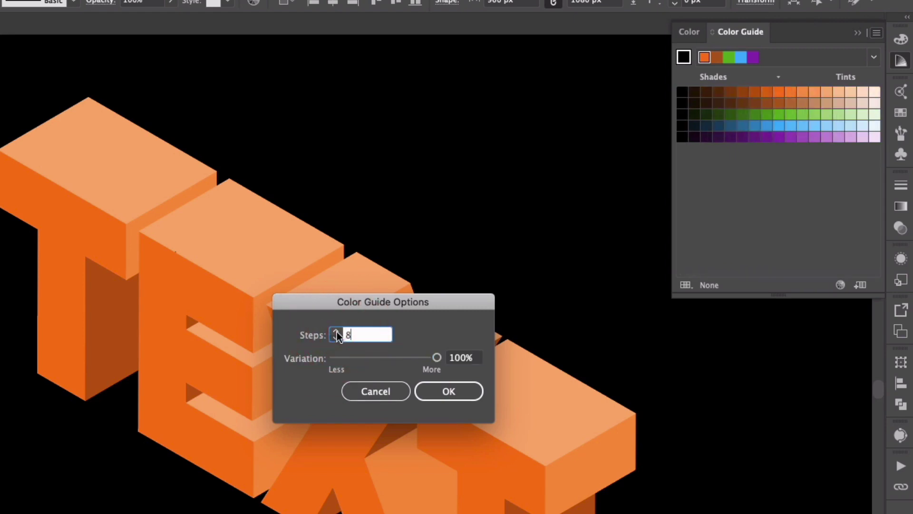
{"action": "left_click", "coordinate": [336, 337]}
{"action": "left_click", "coordinate": [336, 337]}
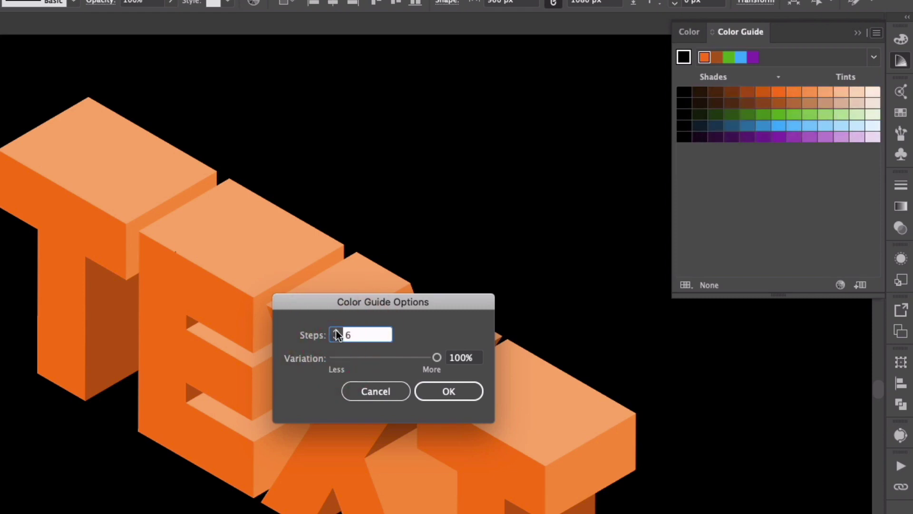
{"action": "left_click", "coordinate": [440, 390]}
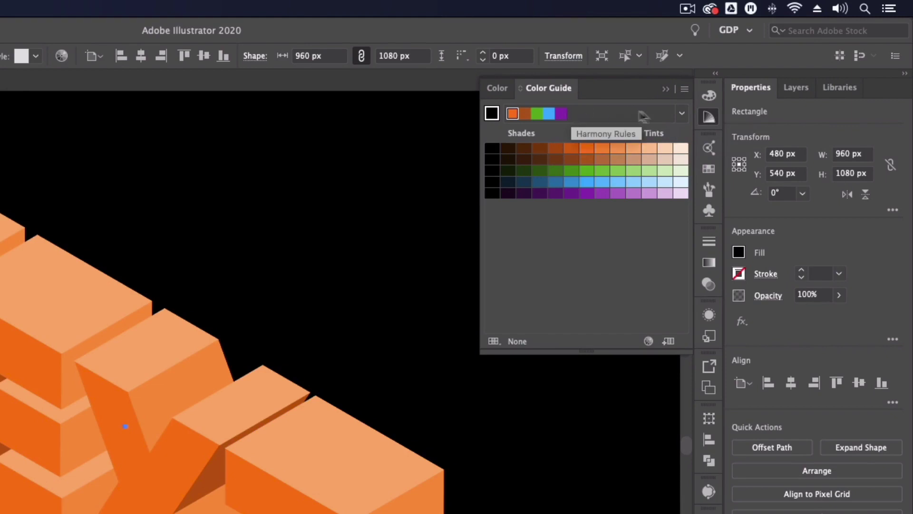
Switch the Color Guide harmony rule to Complementary, giving orange and blue
{"action": "left_click", "coordinate": [682, 115]}
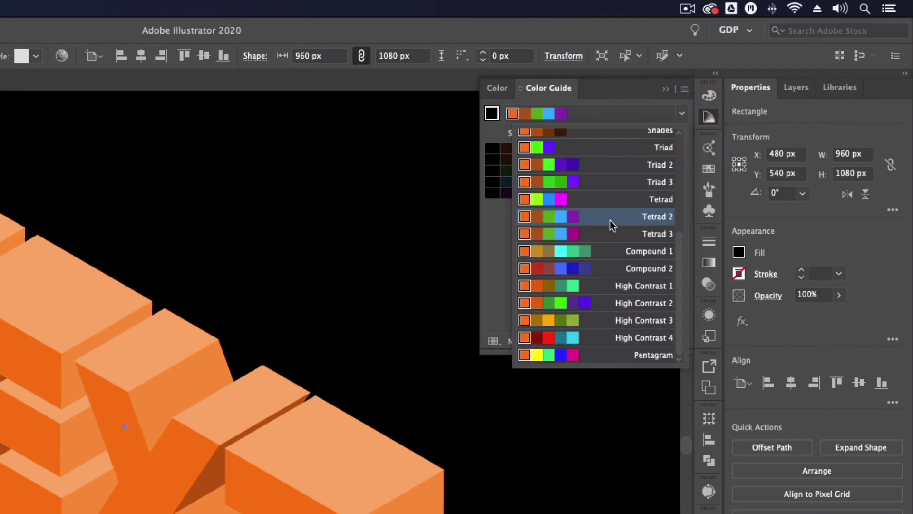
{"action": "scroll", "coordinate": [610, 223], "scroll_direction": "up", "scroll_amount": 1}
{"action": "scroll", "coordinate": [610, 223], "scroll_direction": "up", "scroll_amount": 5}
{"action": "scroll", "coordinate": [610, 223], "scroll_direction": "up", "scroll_amount": 2}
{"action": "scroll", "coordinate": [610, 223], "scroll_direction": "up", "scroll_amount": 2}
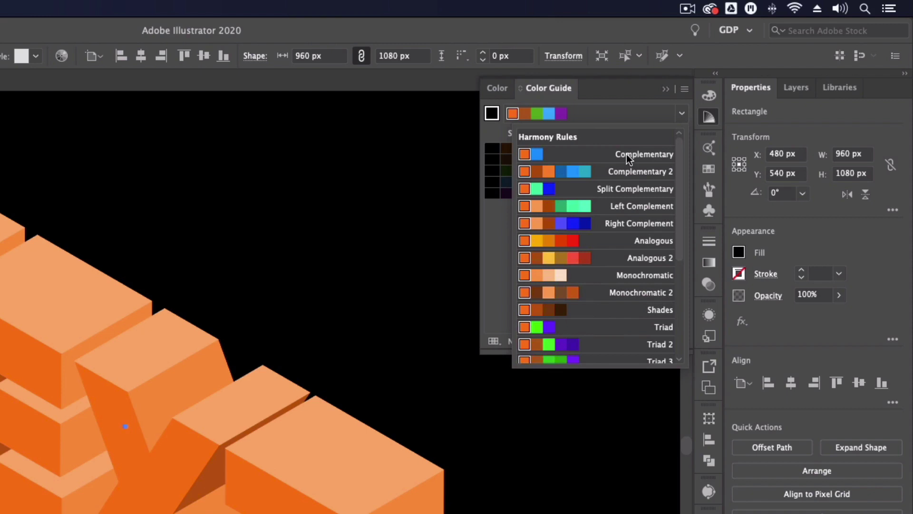
{"action": "scroll", "coordinate": [612, 205], "scroll_direction": "down", "scroll_amount": 1}
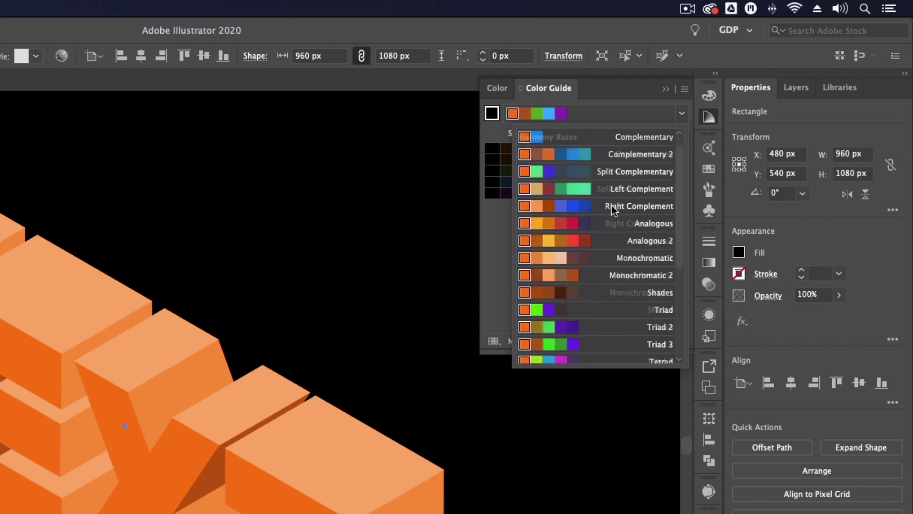
{"action": "scroll", "coordinate": [611, 205], "scroll_direction": "down", "scroll_amount": 2}
{"action": "scroll", "coordinate": [611, 205], "scroll_direction": "down", "scroll_amount": 3}
{"action": "scroll", "coordinate": [612, 210], "scroll_direction": "down", "scroll_amount": 4}
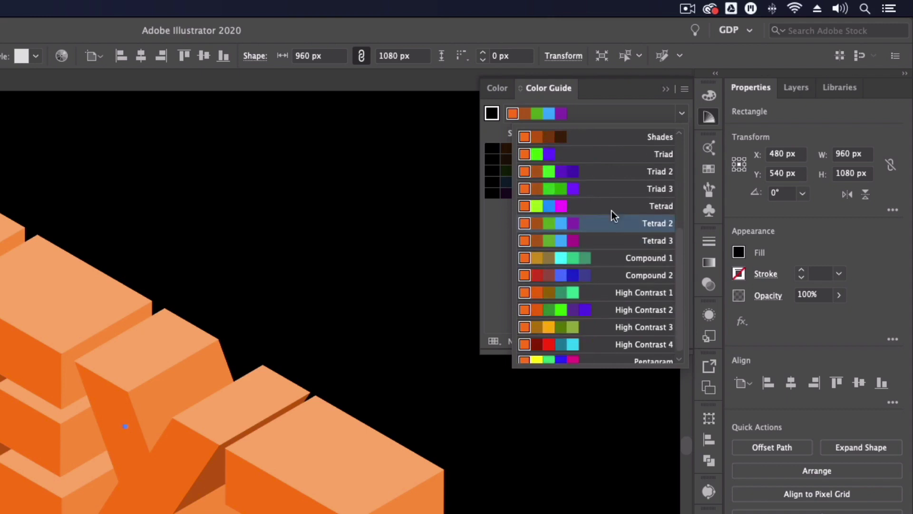
{"action": "scroll", "coordinate": [611, 213], "scroll_direction": "up", "scroll_amount": 4}
{"action": "scroll", "coordinate": [611, 213], "scroll_direction": "up", "scroll_amount": 5}
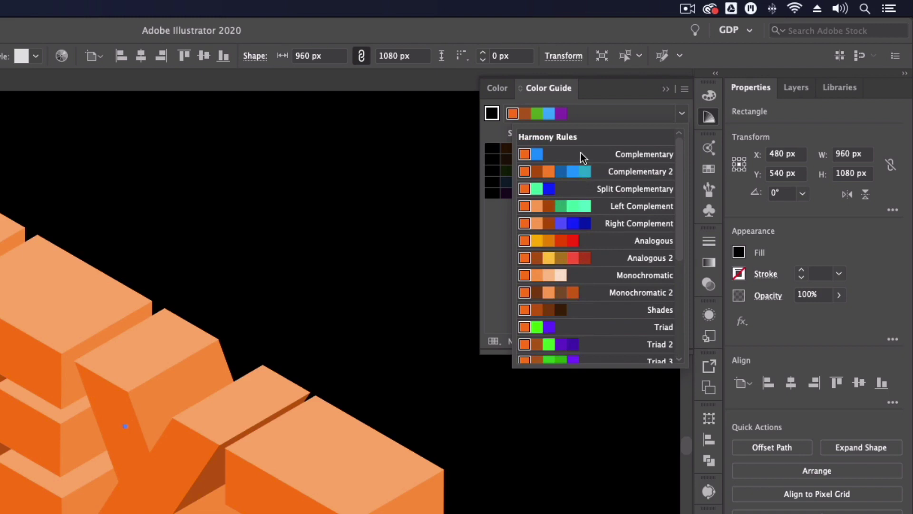
{"action": "left_click", "coordinate": [615, 153]}
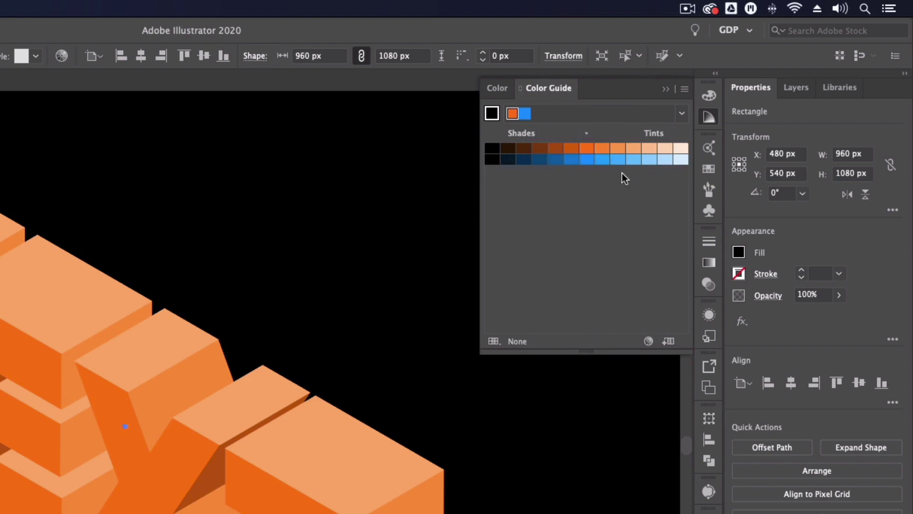
Save the orange and blue harmony colours as a new swatch group
{"action": "left_click", "coordinate": [686, 94]}
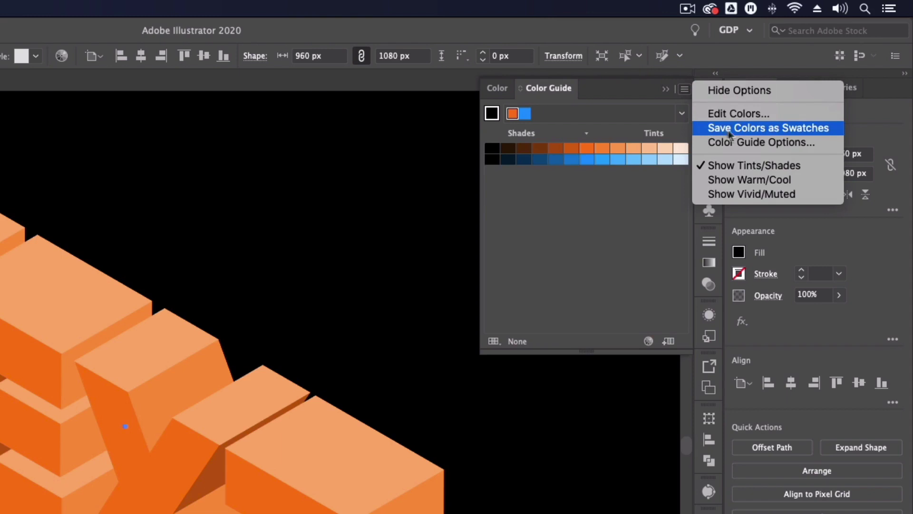
{"action": "left_click", "coordinate": [832, 128]}
{"action": "left_click", "coordinate": [708, 168]}
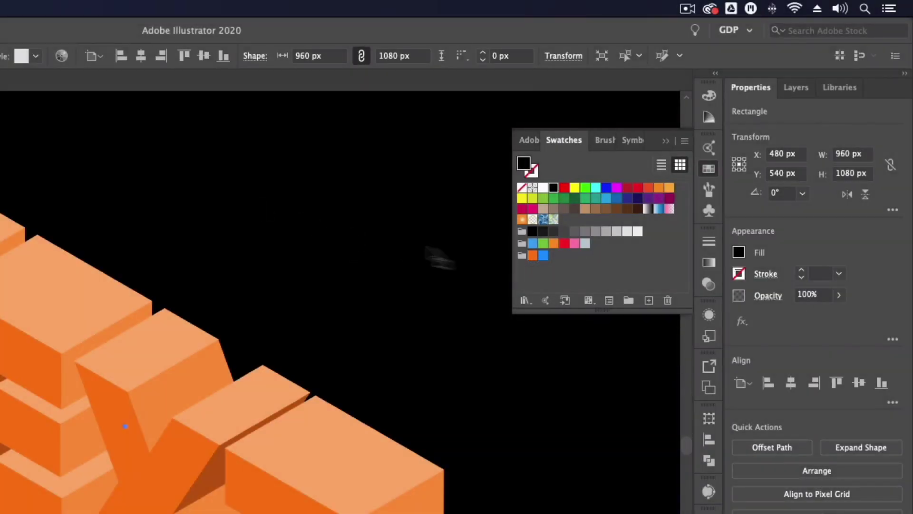
Fill the background rectangle with the saved blue, then darken it to deep navy
{"action": "left_click", "coordinate": [543, 255]}
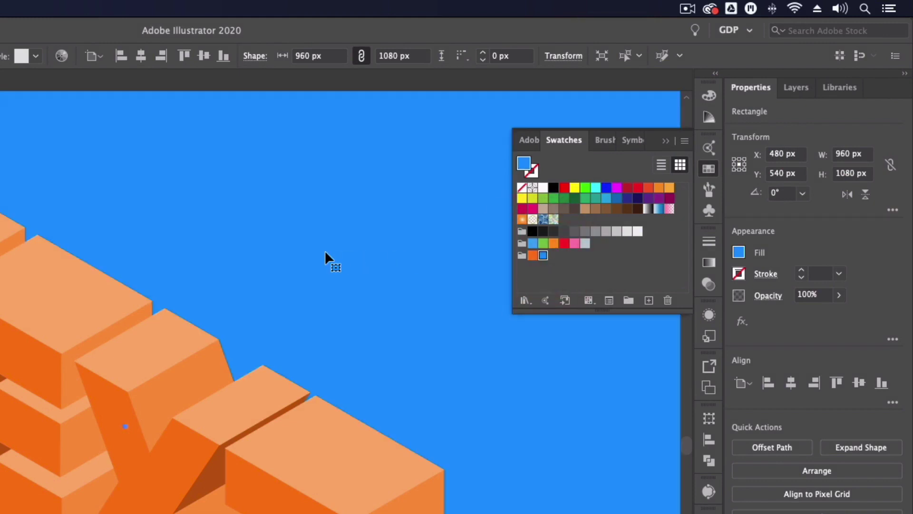
{"action": "left_click", "coordinate": [708, 116]}
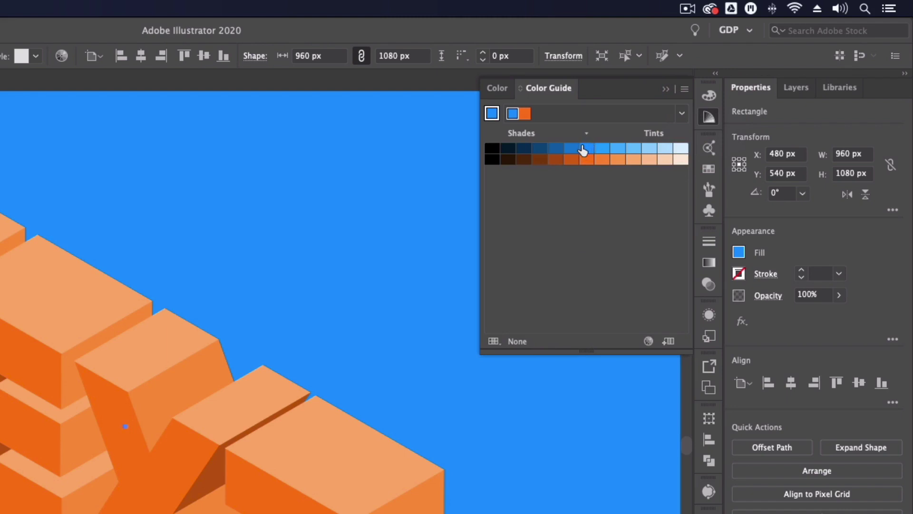
{"action": "left_click", "coordinate": [537, 149]}
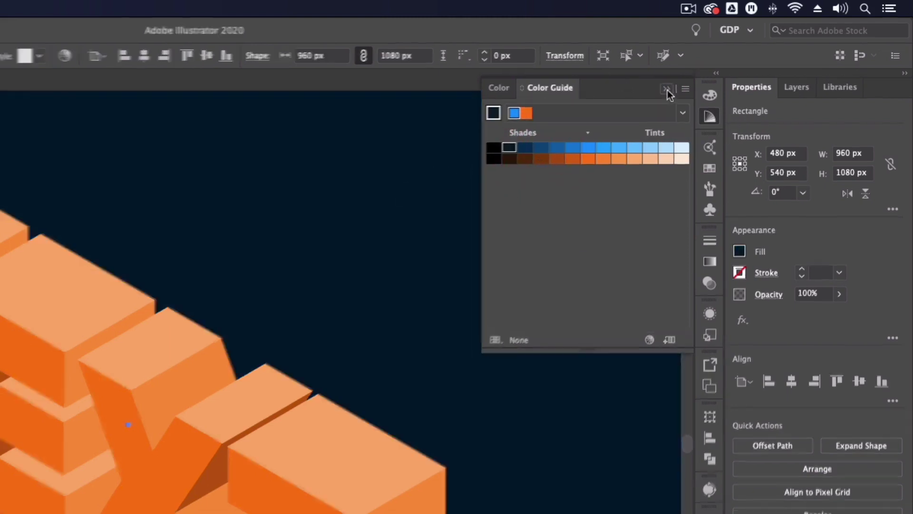
{"action": "left_click", "coordinate": [667, 90]}
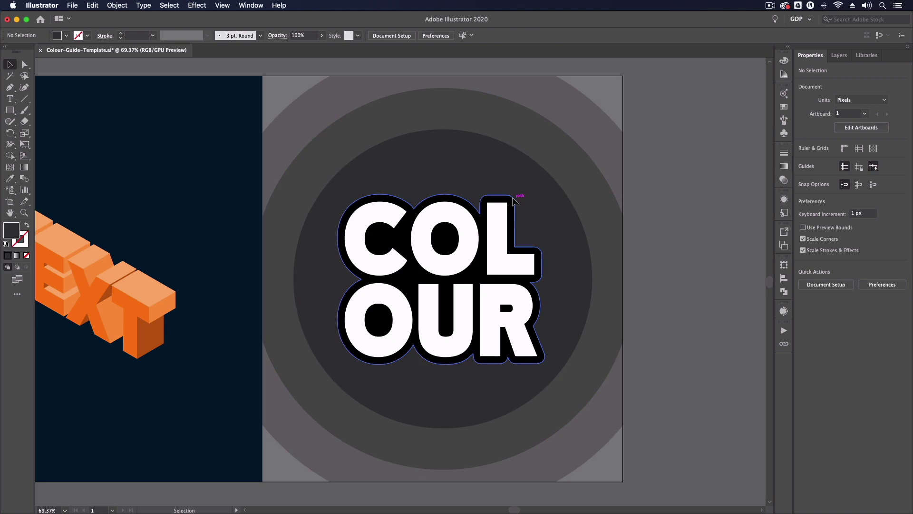
Select the thick outline shape behind the COLOUR letters and adjust the zoom
{"action": "left_click", "coordinate": [492, 198]}
{"action": "key", "text": "ctrl+1"}
{"action": "key", "text": "ctrl+plus"}
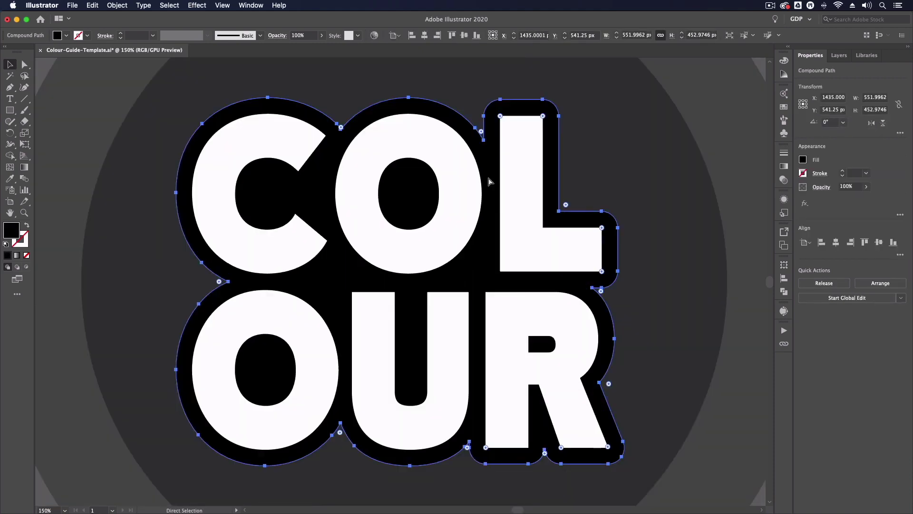
{"action": "key", "text": "ctrl+minus"}
{"action": "key", "text": "ctrl+minus"}
{"action": "key", "text": "v"}
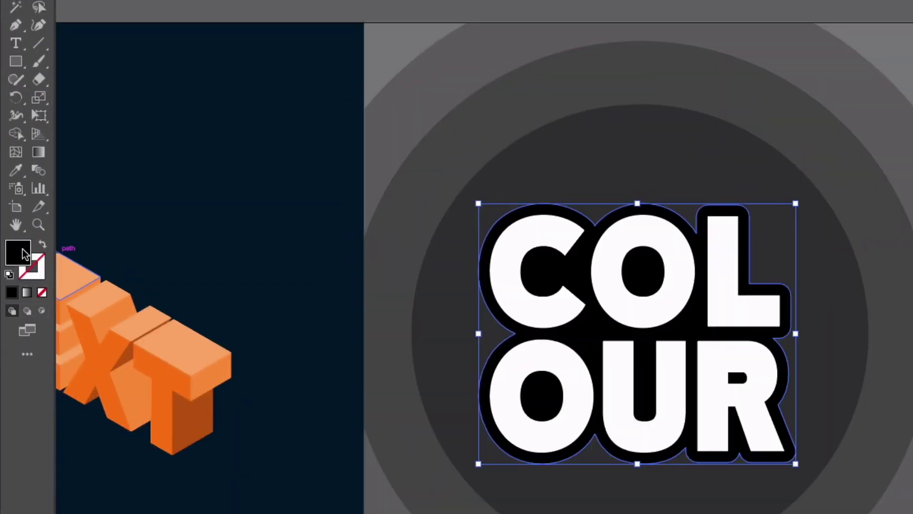
Fill the COLOUR outline shape with crimson red f91545
{"action": "double_click", "coordinate": [11, 230]}
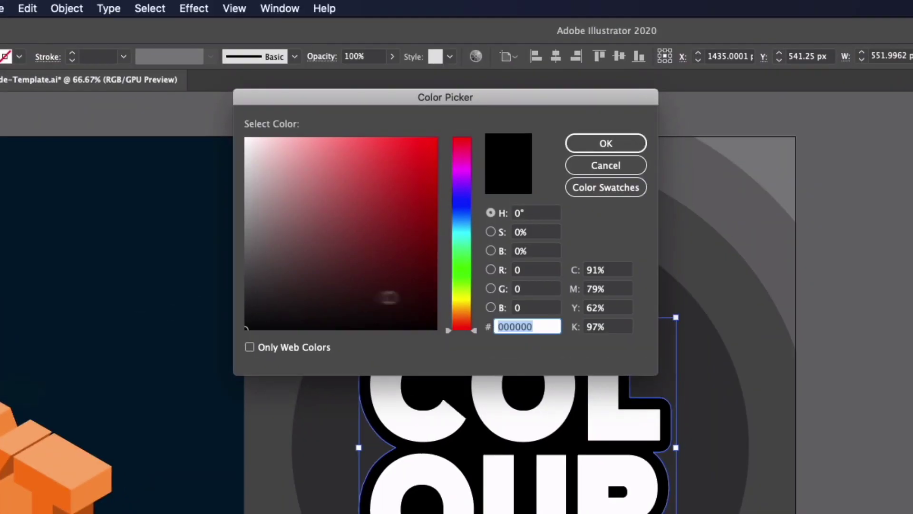
{"action": "left_click_drag", "start_coordinate": [459, 326], "coordinate": [462, 144]}
{"action": "left_click", "coordinate": [422, 140]}
{"action": "left_click", "coordinate": [586, 145]}
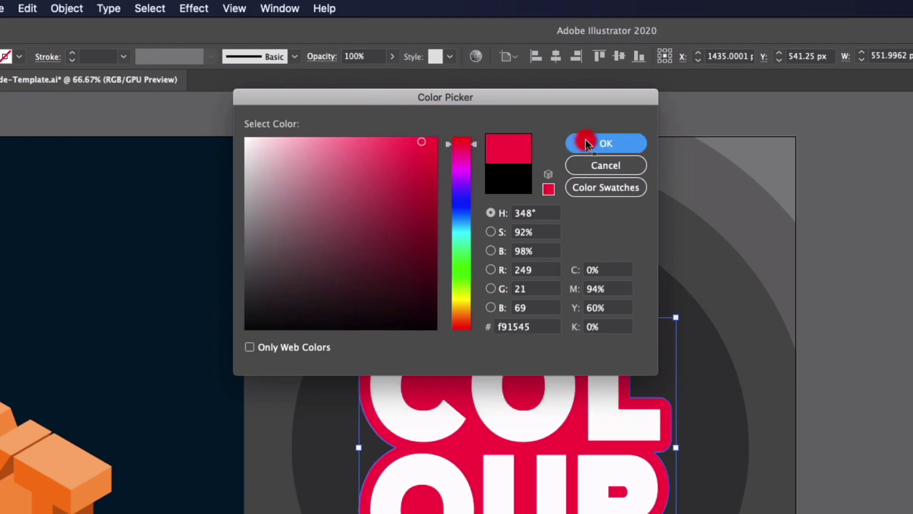
{"action": "key", "text": "ctrl+1"}
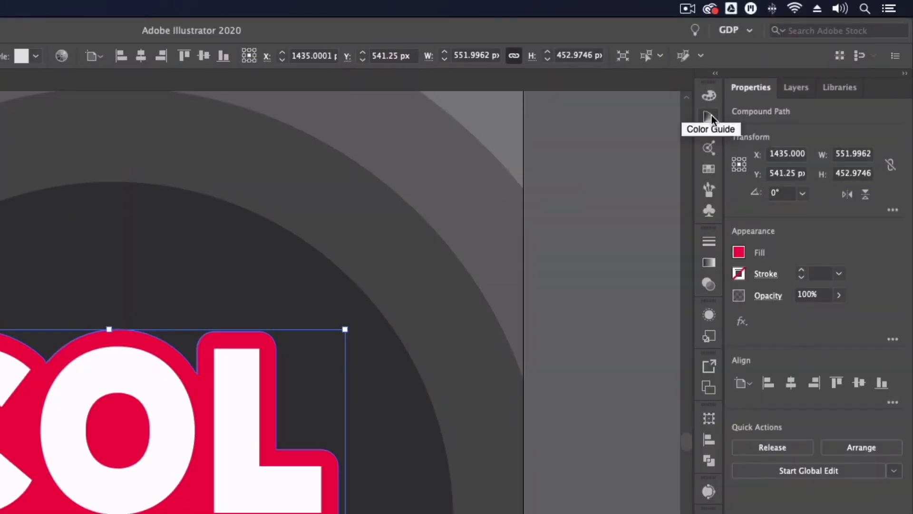
Show the red's Color Guide variations as Warm/Cool, then as Vivid/Muted
{"action": "left_click", "coordinate": [710, 116]}
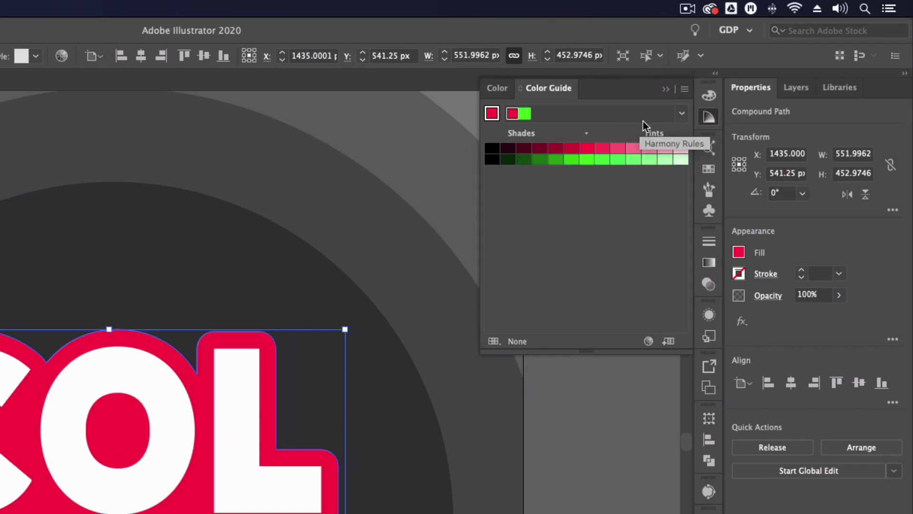
{"action": "left_click", "coordinate": [684, 89]}
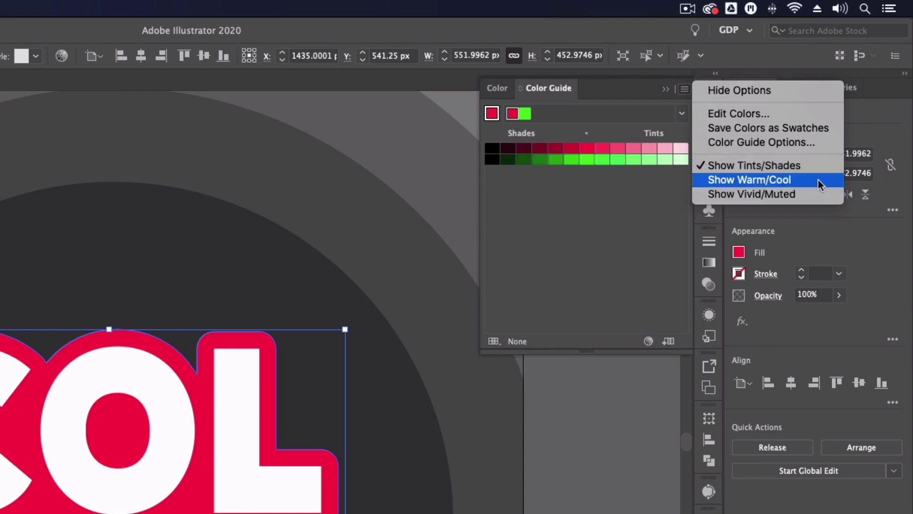
{"action": "left_click", "coordinate": [818, 180]}
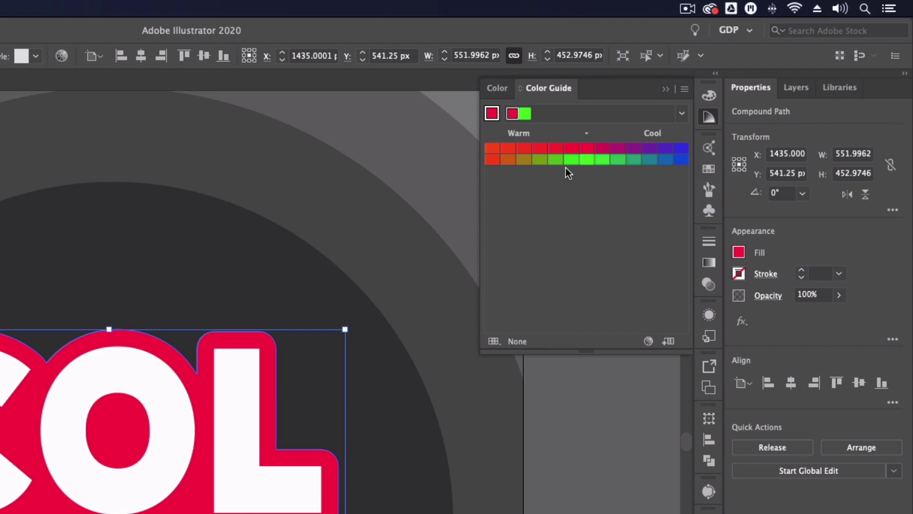
{"action": "left_click", "coordinate": [684, 89]}
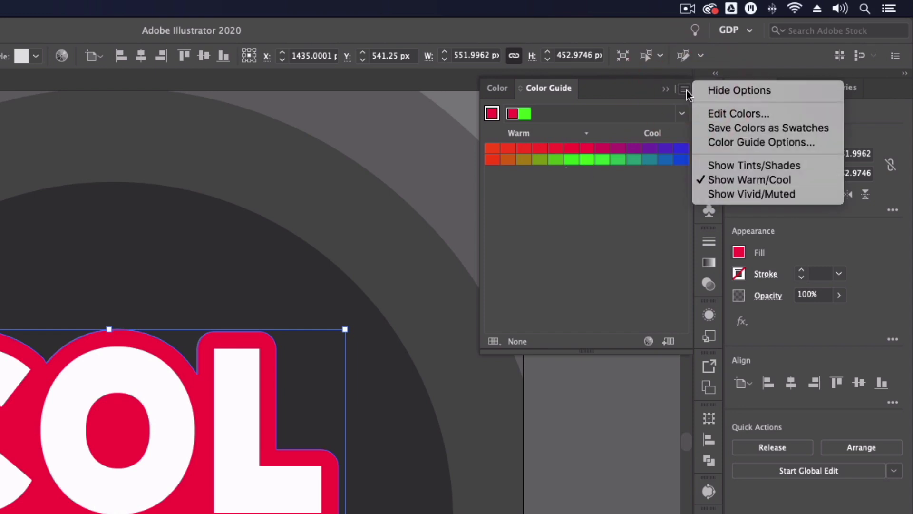
{"action": "left_click", "coordinate": [708, 194]}
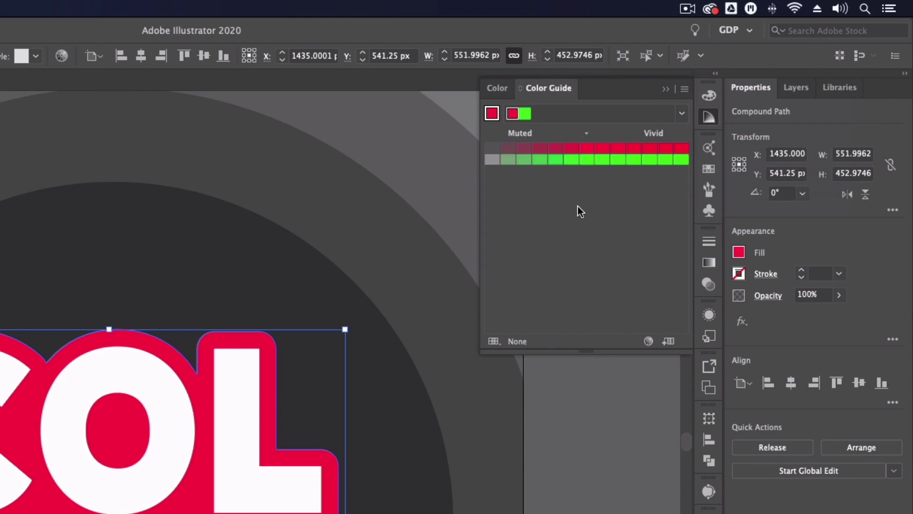
Fill the inner circle, next ring and background with increasingly muted crimson swatches
{"action": "left_click", "coordinate": [189, 239]}
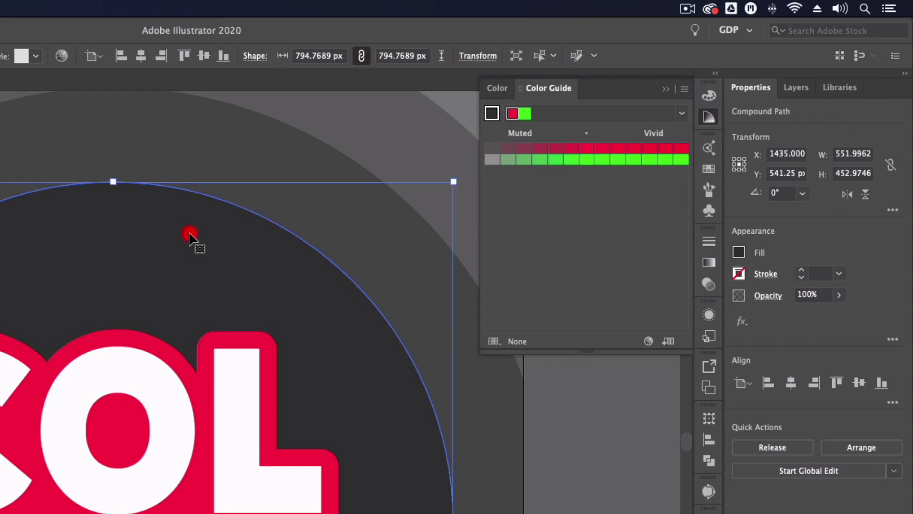
{"action": "scroll", "coordinate": [189, 241], "scroll_direction": "up", "scroll_amount": 3}
{"action": "left_click", "coordinate": [573, 148]}
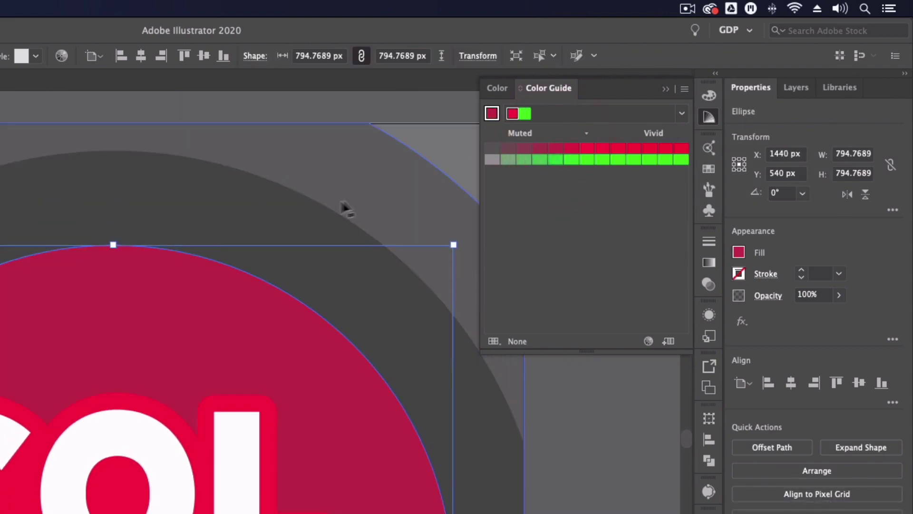
{"action": "left_click", "coordinate": [238, 214]}
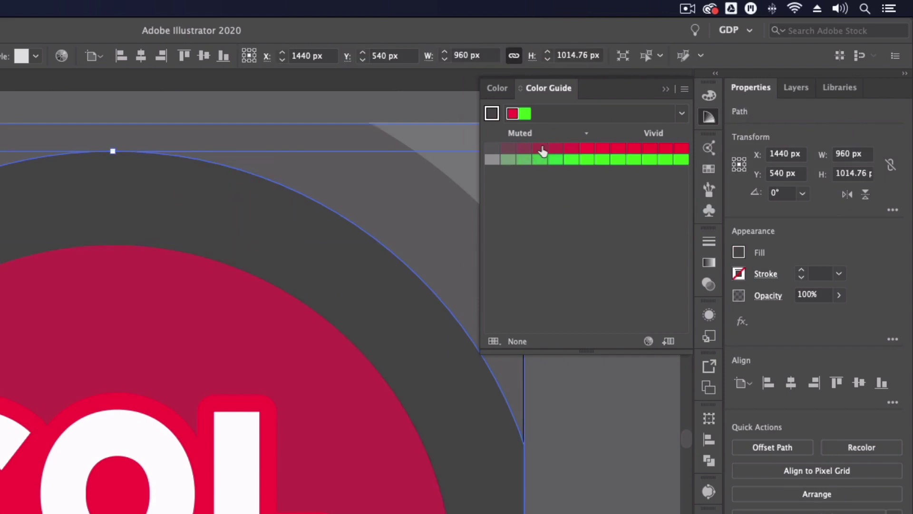
{"action": "left_click", "coordinate": [538, 148]}
{"action": "scroll", "coordinate": [300, 203], "scroll_direction": "up", "scroll_amount": 1}
{"action": "left_click", "coordinate": [366, 171]}
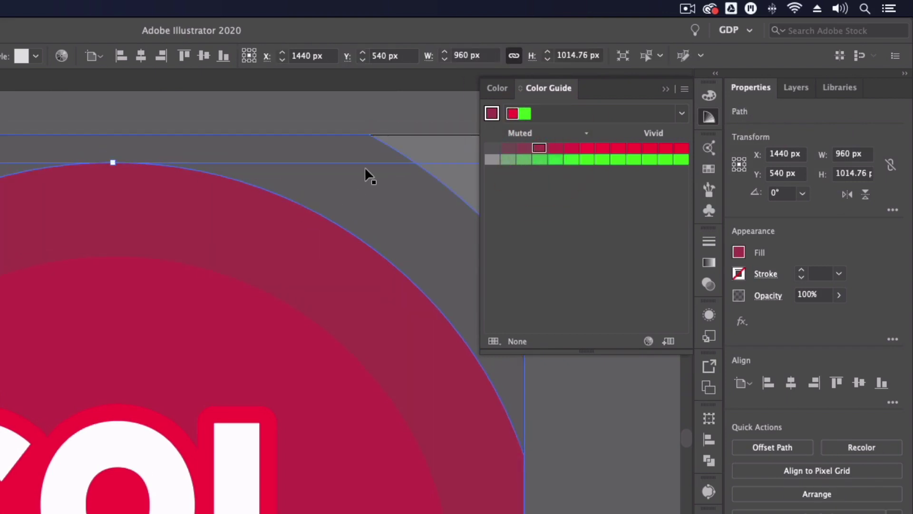
{"action": "left_click", "coordinate": [521, 149]}
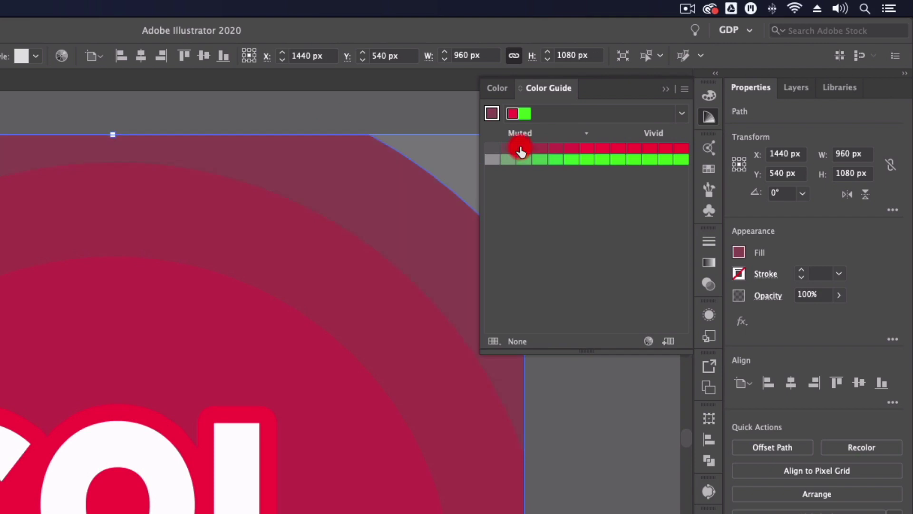
{"action": "left_click", "coordinate": [431, 161]}
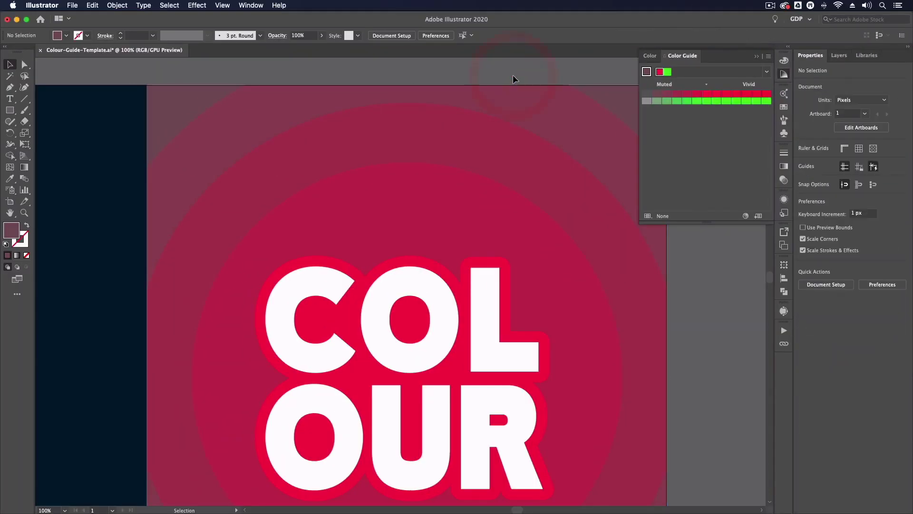
Select the COLOUR lettering group and apply the Right Complement harmony rule
{"action": "key", "text": "super+minus"}
{"action": "left_click", "coordinate": [424, 241]}
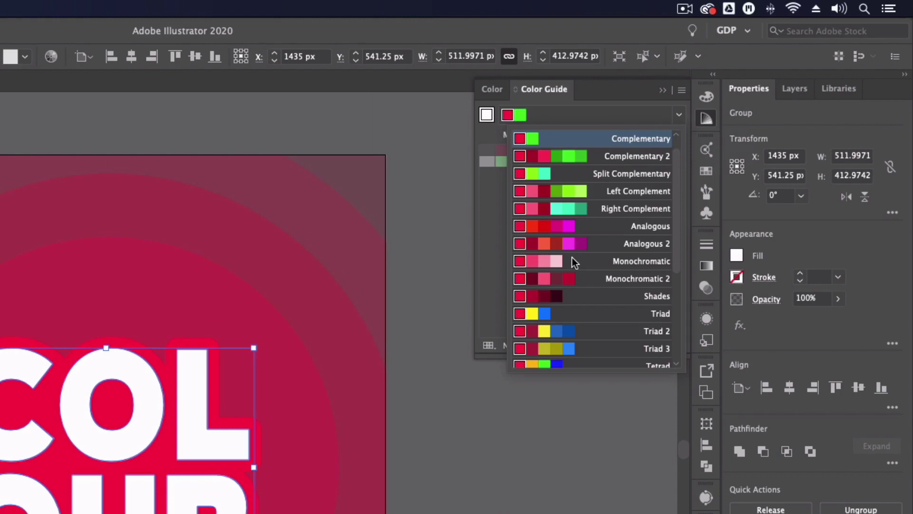
{"action": "scroll", "coordinate": [572, 258], "scroll_direction": "down", "scroll_amount": 3}
{"action": "scroll", "coordinate": [571, 258], "scroll_direction": "down", "scroll_amount": 1}
{"action": "scroll", "coordinate": [571, 258], "scroll_direction": "down", "scroll_amount": 5}
{"action": "scroll", "coordinate": [570, 258], "scroll_direction": "up", "scroll_amount": 3}
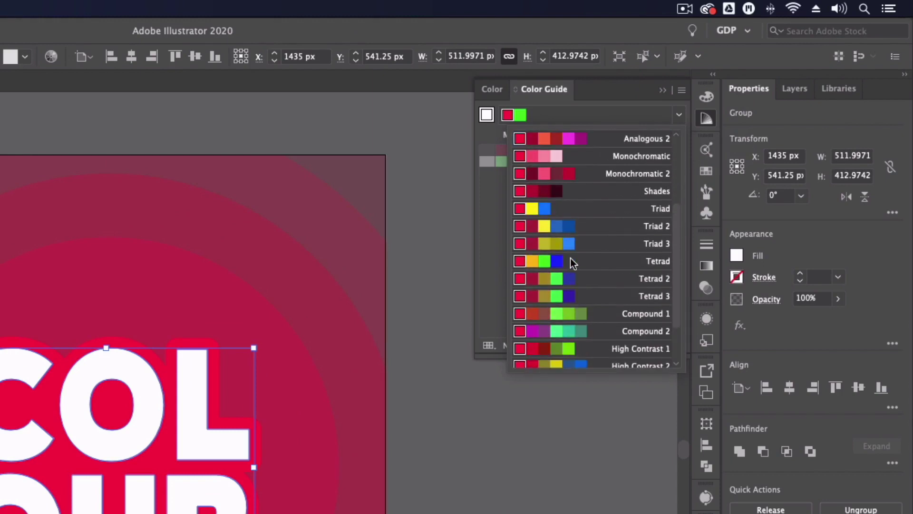
{"action": "scroll", "coordinate": [570, 257], "scroll_direction": "up", "scroll_amount": 3}
{"action": "scroll", "coordinate": [569, 261], "scroll_direction": "up", "scroll_amount": 2}
{"action": "scroll", "coordinate": [570, 262], "scroll_direction": "up", "scroll_amount": 1}
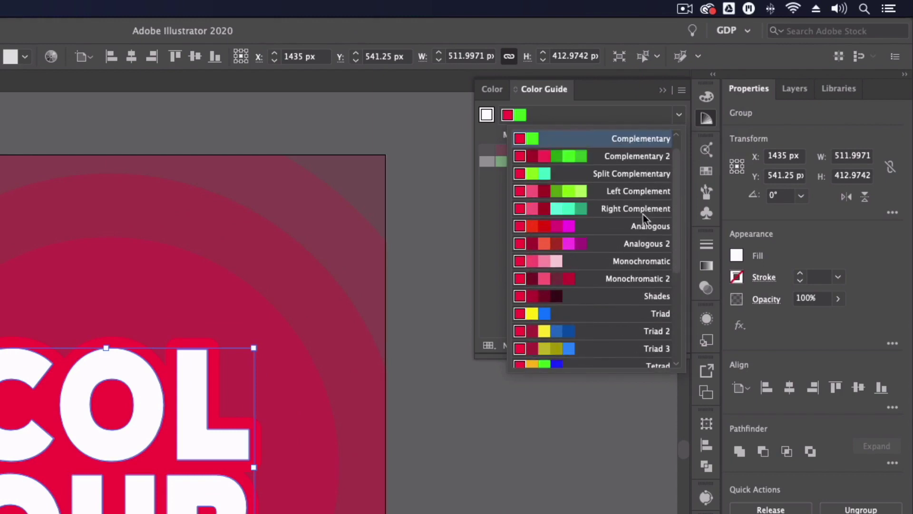
{"action": "left_click", "coordinate": [615, 209]}
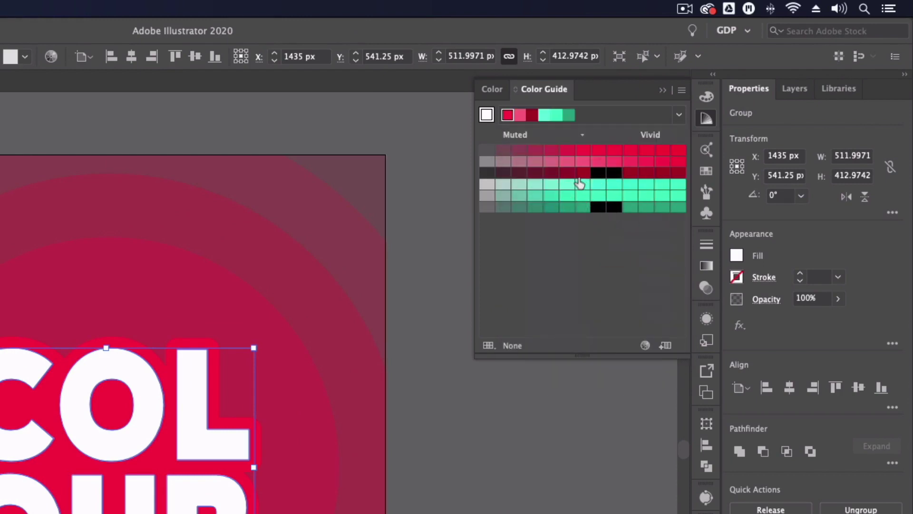
Switch the Color Guide to Show Tints/Shades and fill the letters with light turquoise
{"action": "left_click", "coordinate": [682, 97]}
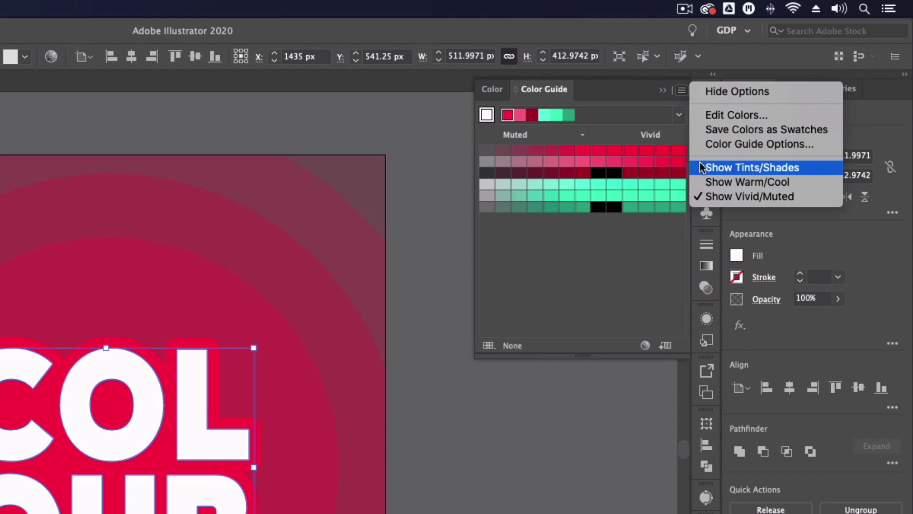
{"action": "left_click", "coordinate": [700, 163]}
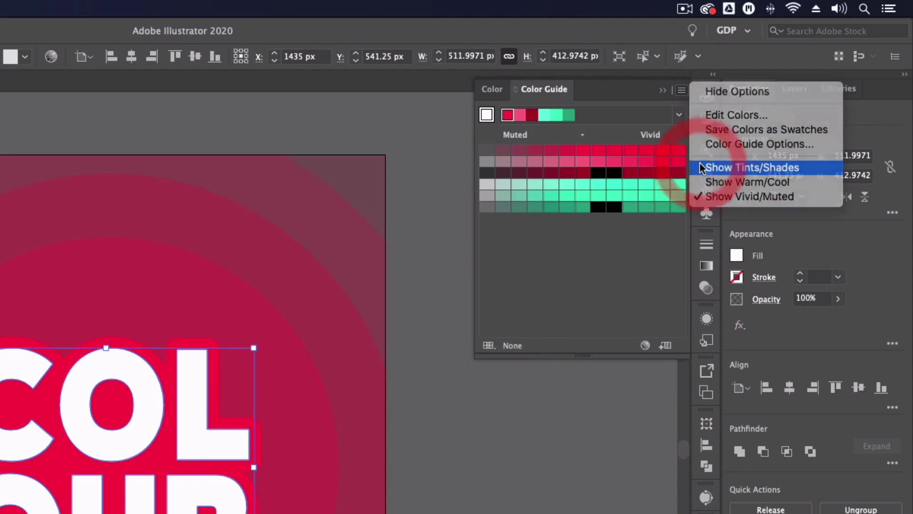
{"action": "left_click", "coordinate": [646, 201]}
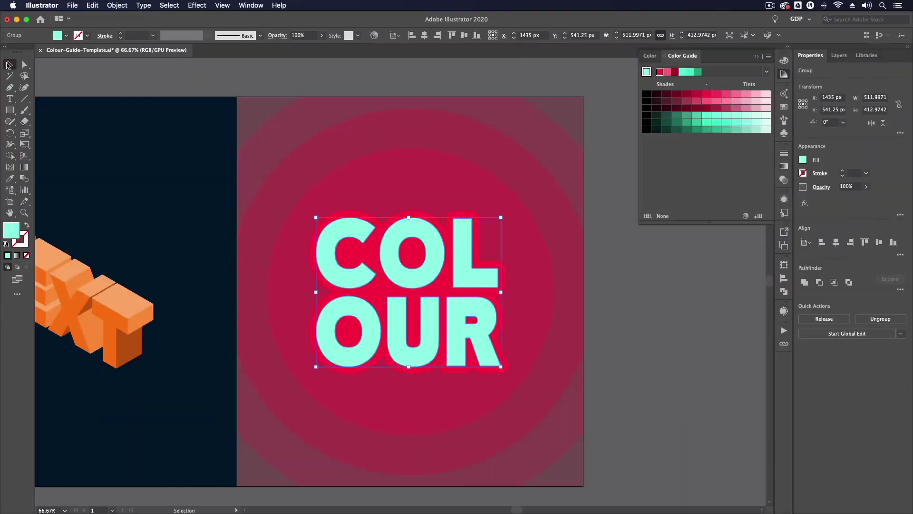